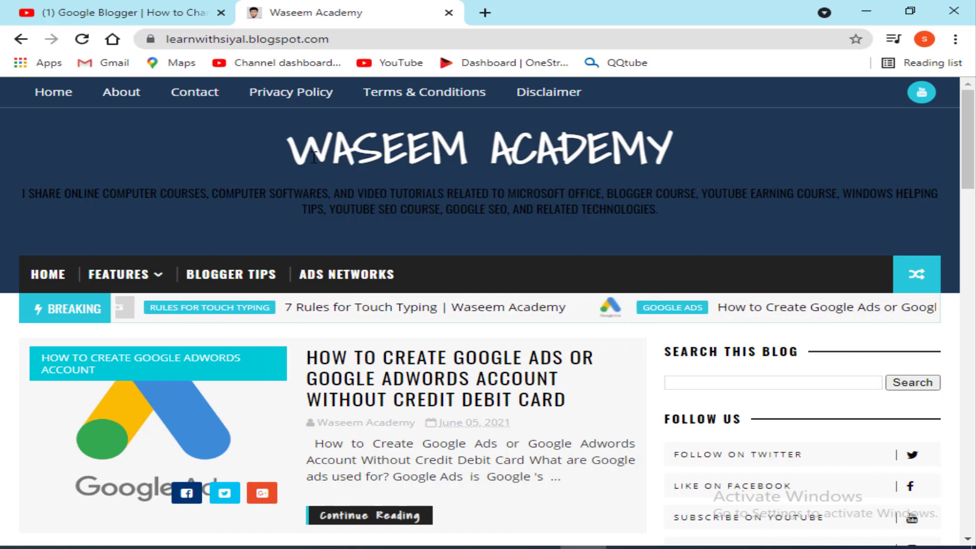
Step: Like the YouTube video about changing the Blogger display name and subscribe to its channel with All notifications
click(114, 22)
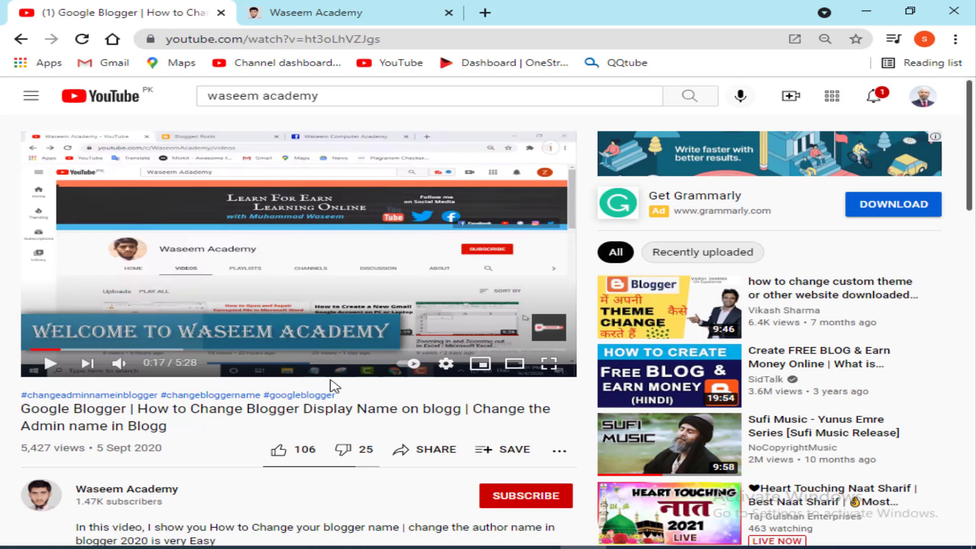
click(283, 456)
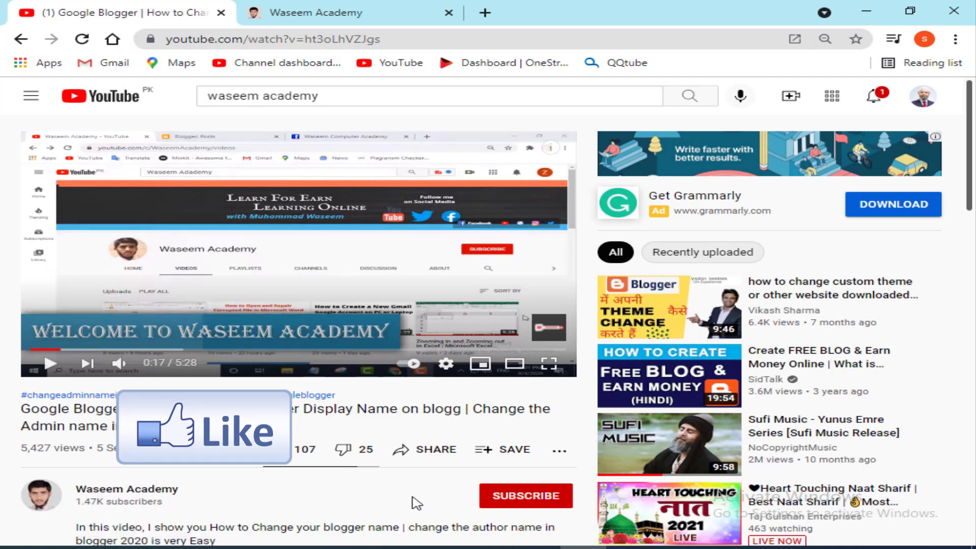
click(521, 496)
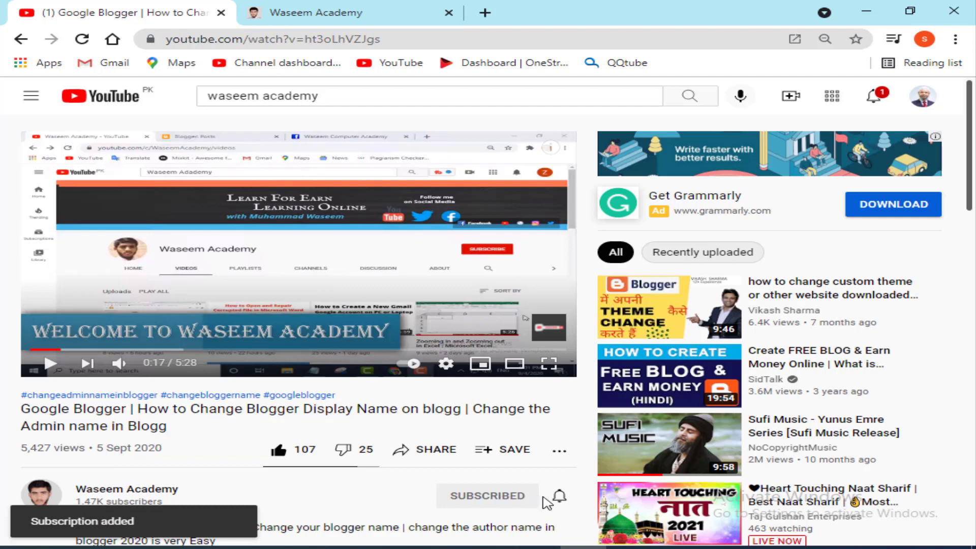
click(560, 498)
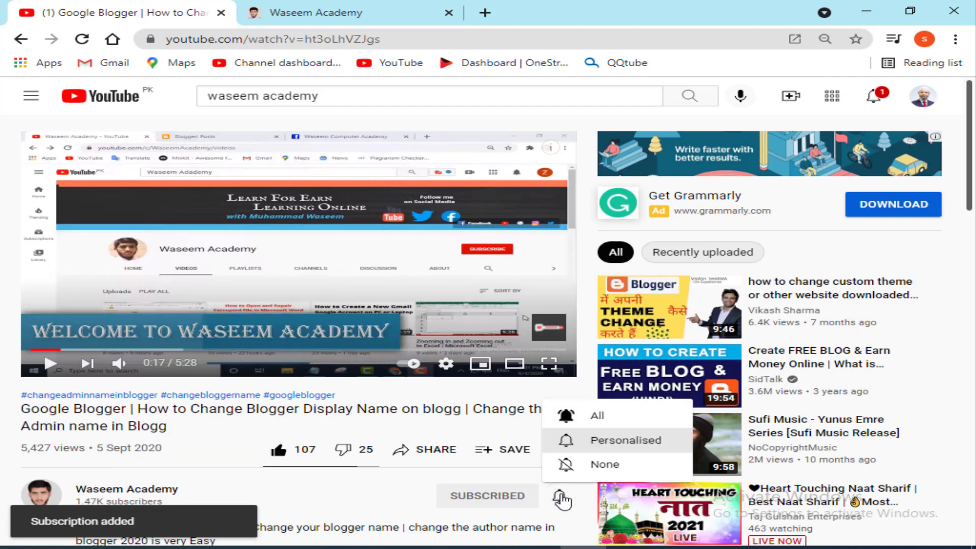
click(594, 425)
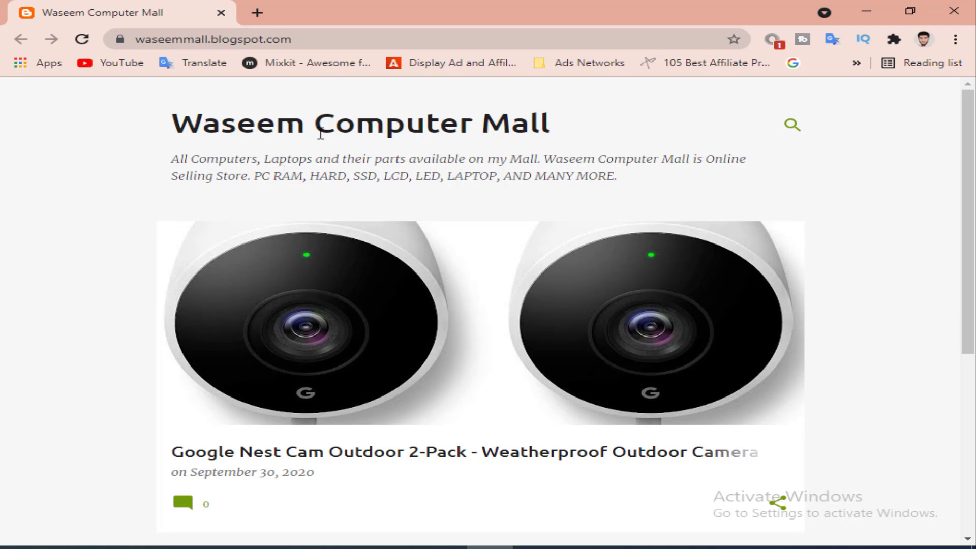
Step: Open Blogger in a new browser tab and switch to the Waseem Computer Mall blog
click(257, 12)
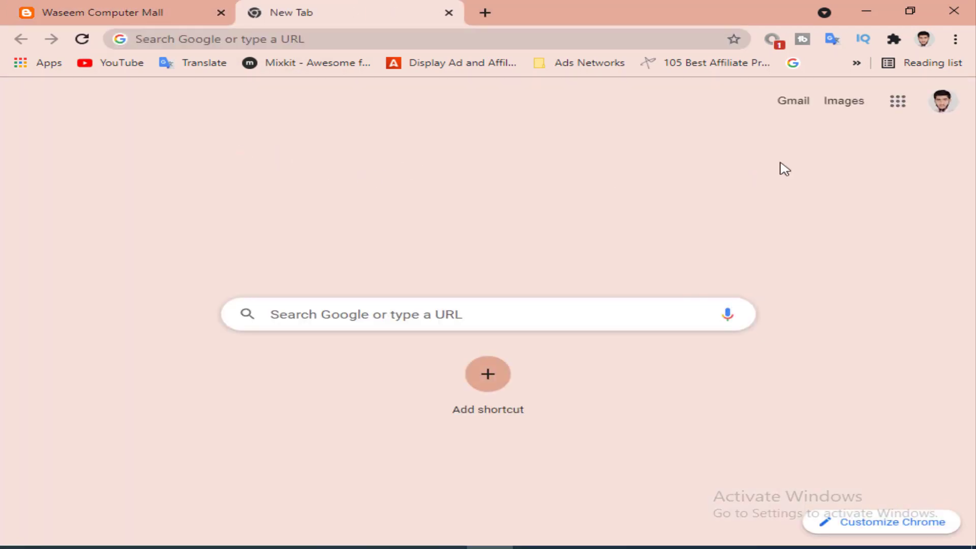
click(898, 101)
scroll(817, 349, down, 5)
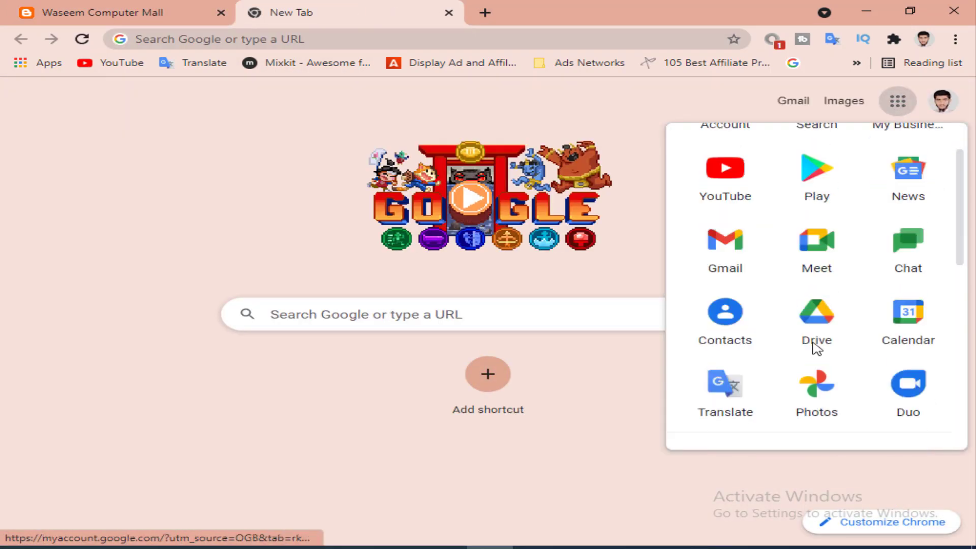
click(817, 282)
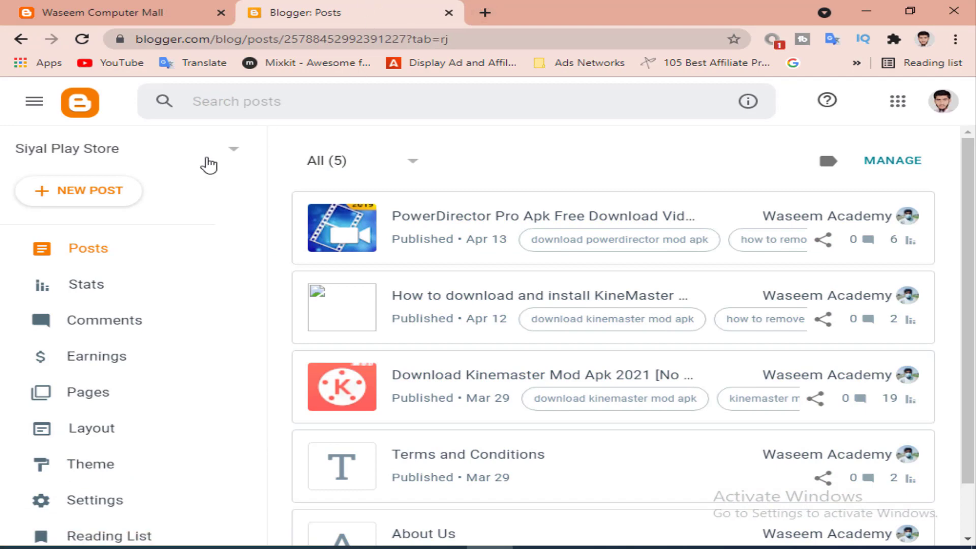
click(174, 159)
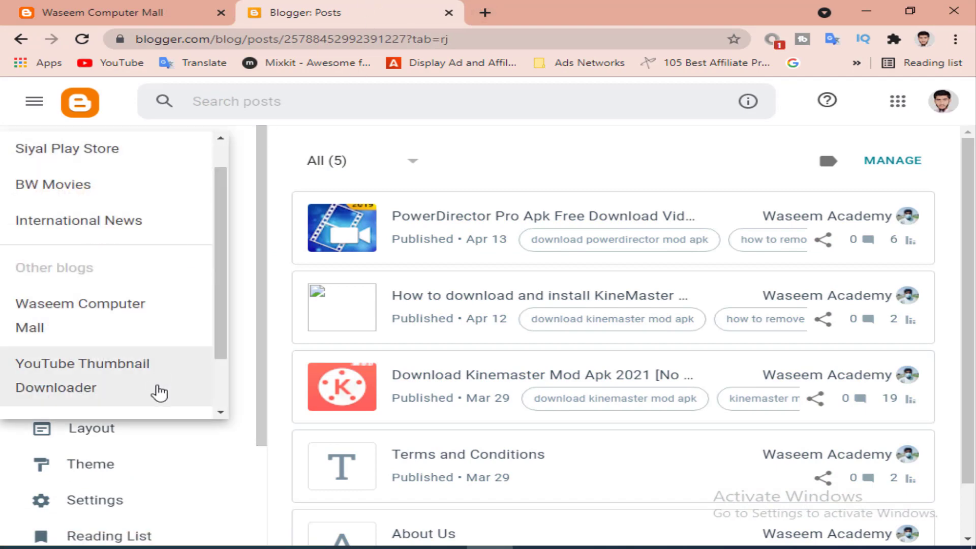
click(116, 338)
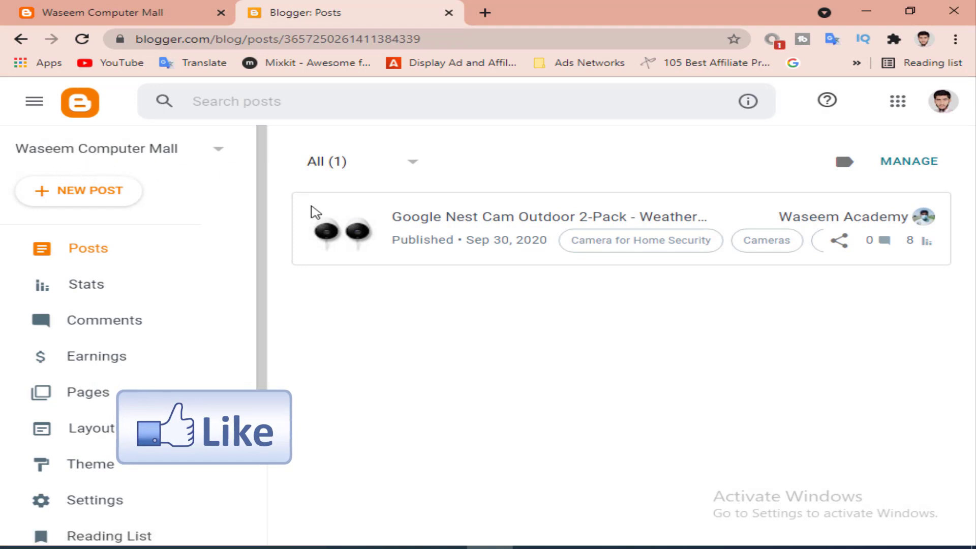
Step: Examine the title shown in the header of the live Waseem Computer Mall blog
click(122, 18)
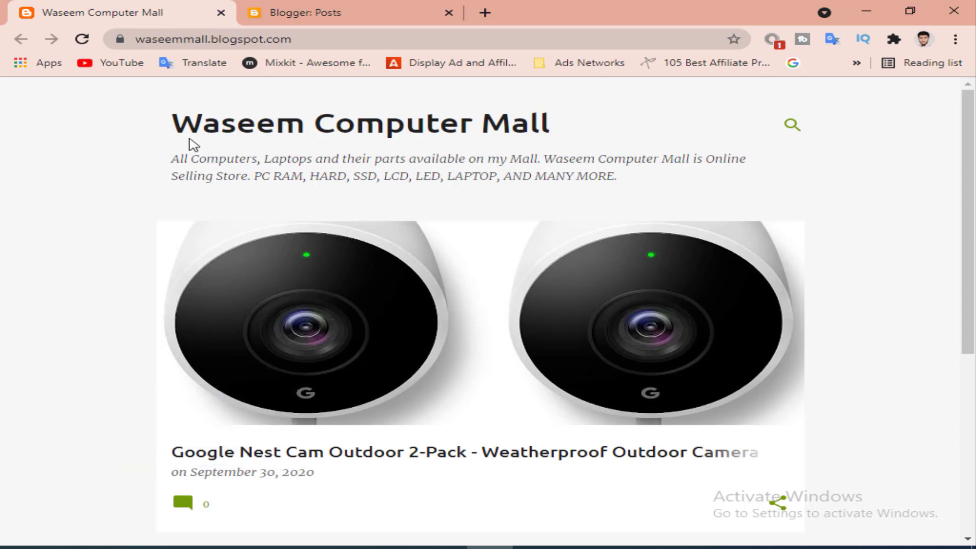
drag(173, 123, 554, 117)
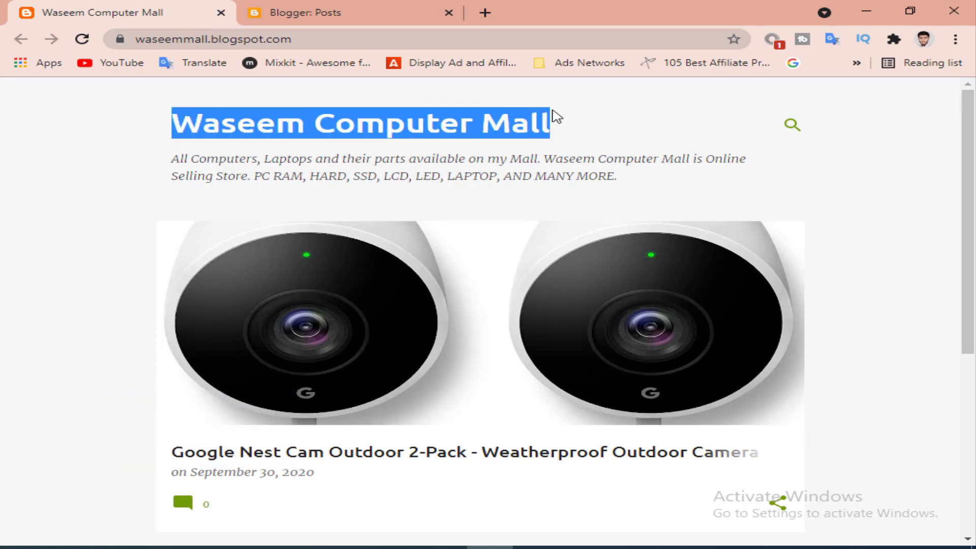
click(464, 117)
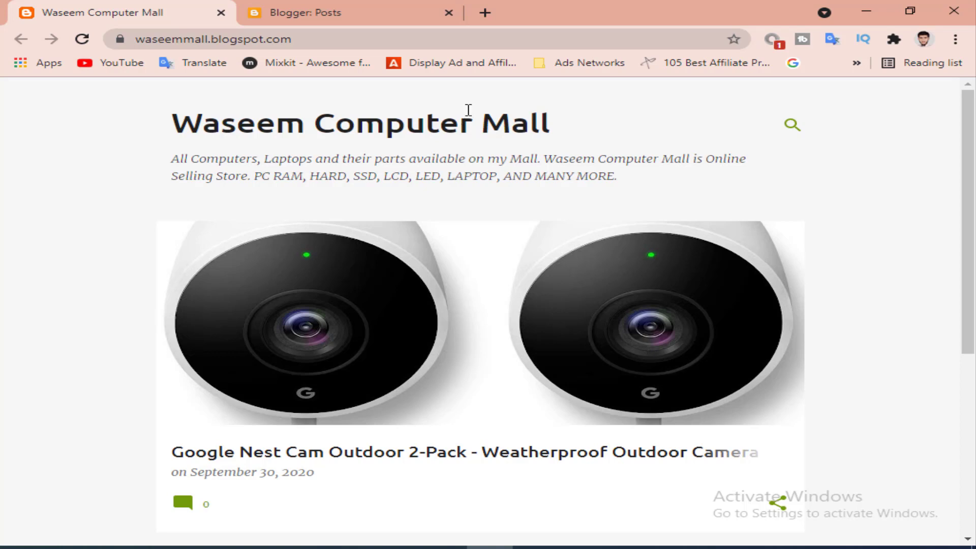
Step: Return to the Blogger dashboard and open the blog's layout page
click(323, 22)
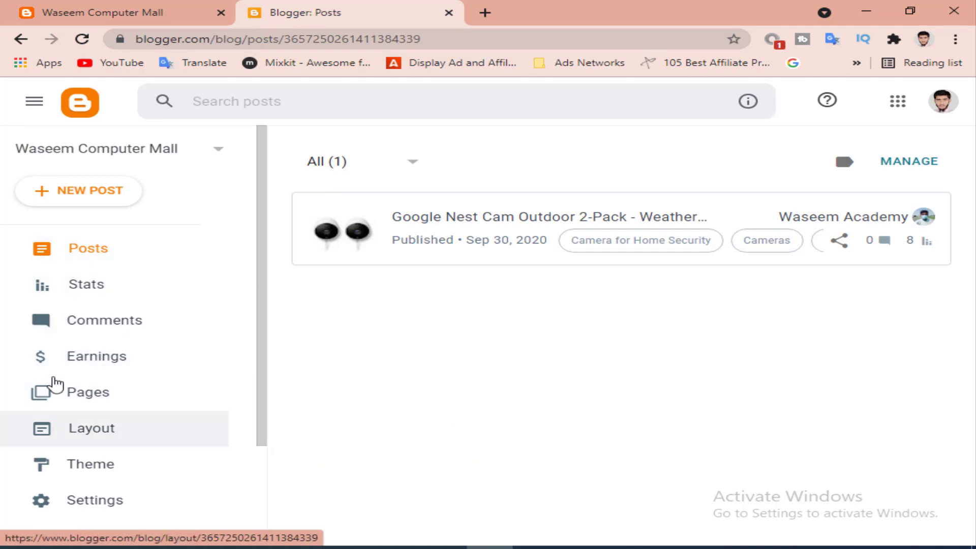
scroll(106, 356, down, 3)
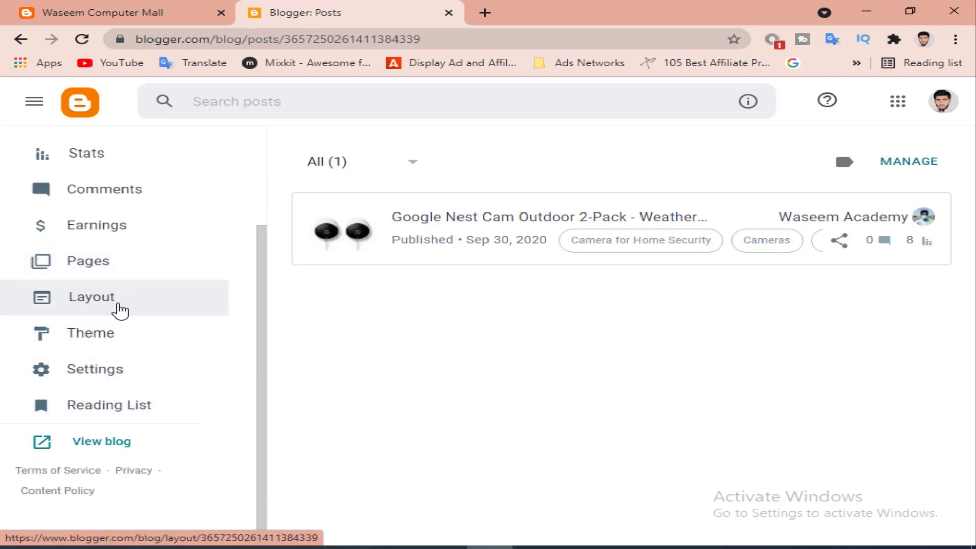
click(95, 305)
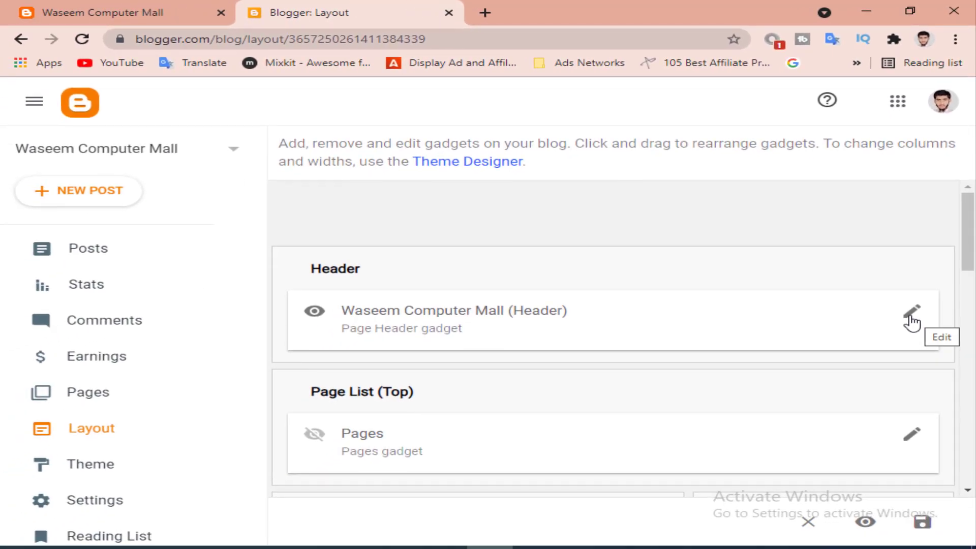
Step: Edit the Header gadget to change the blog title to "Computer Mall" and save both the gadget and the layout
click(911, 322)
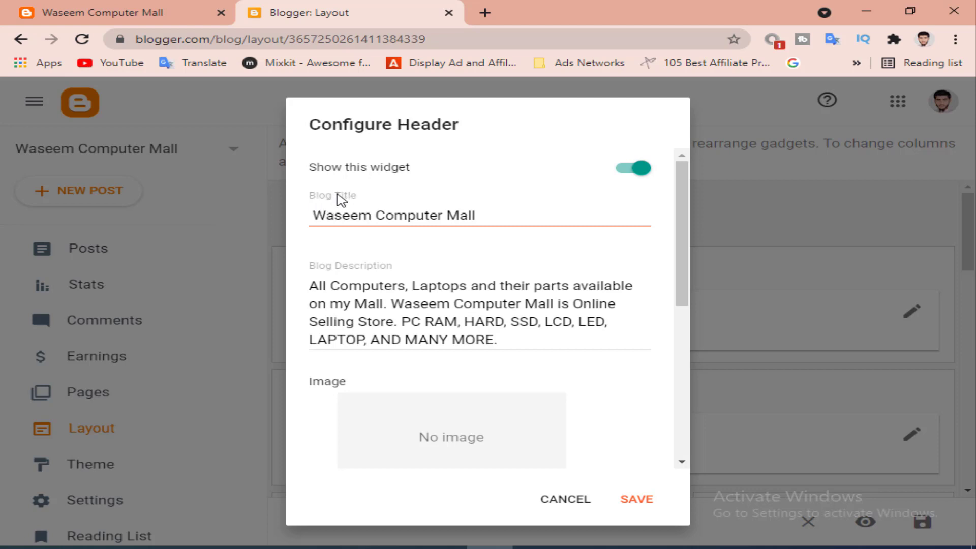
click(349, 215)
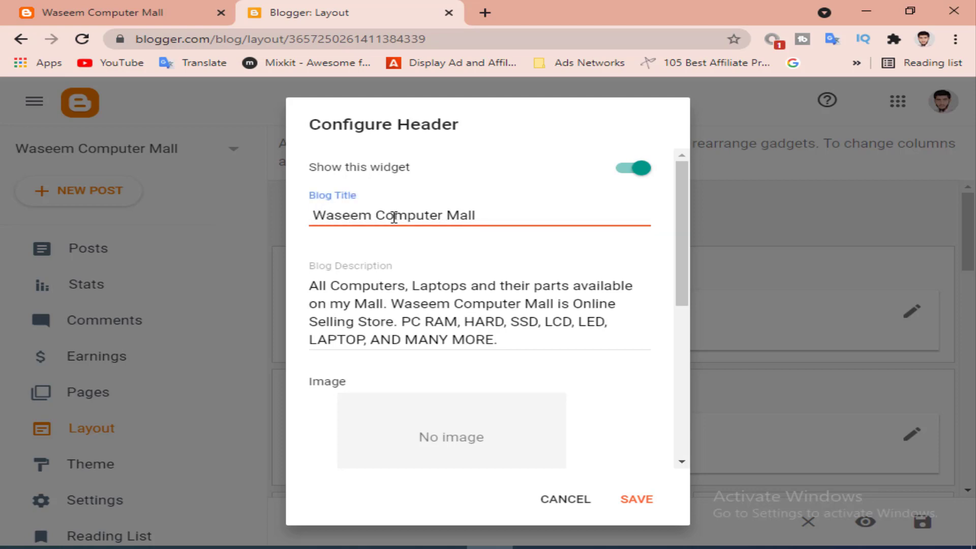
click(498, 214)
drag(313, 214, 486, 213)
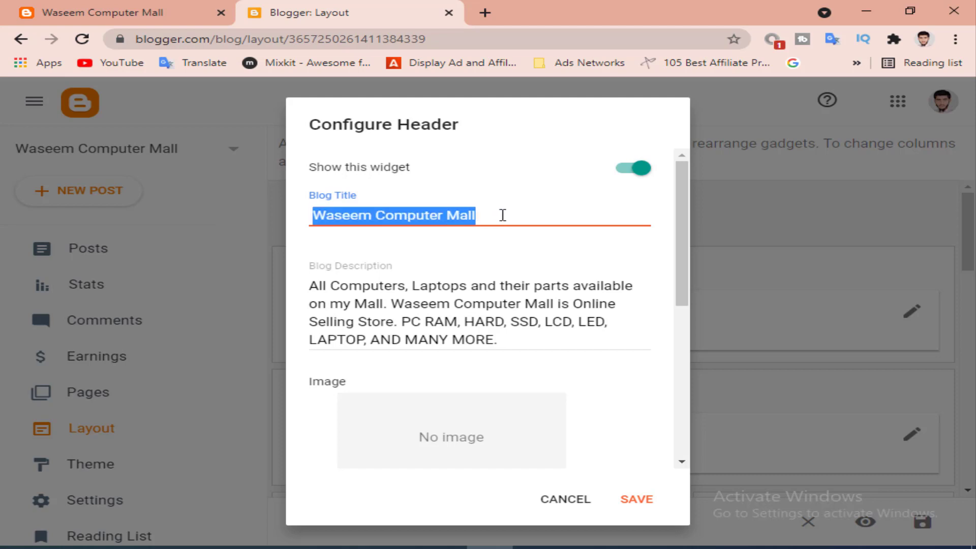
click(503, 215)
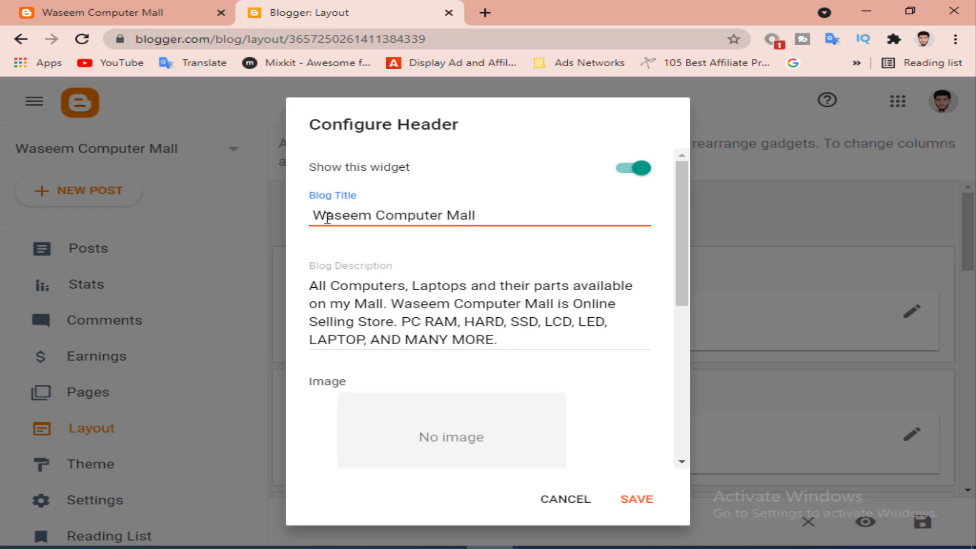
drag(372, 215, 307, 219)
key(BackSpace)
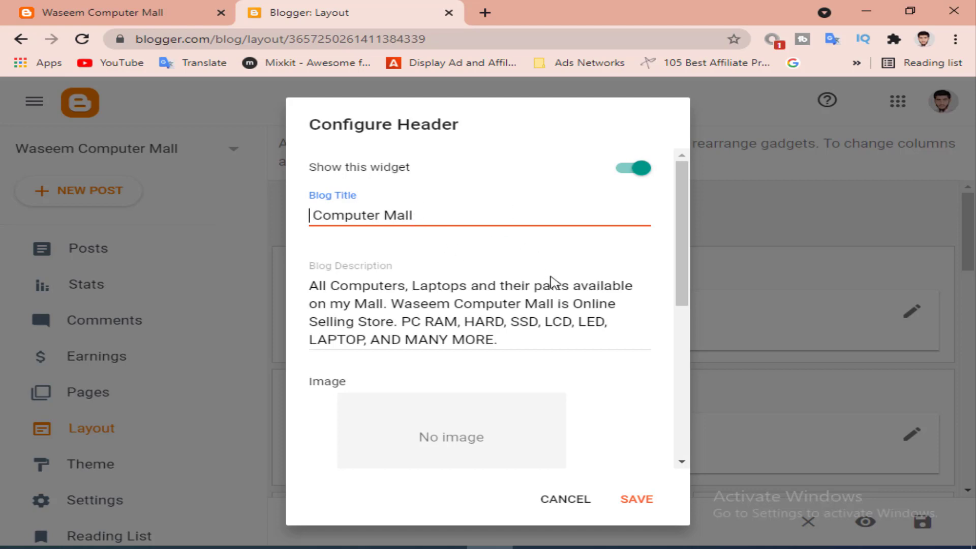
click(641, 501)
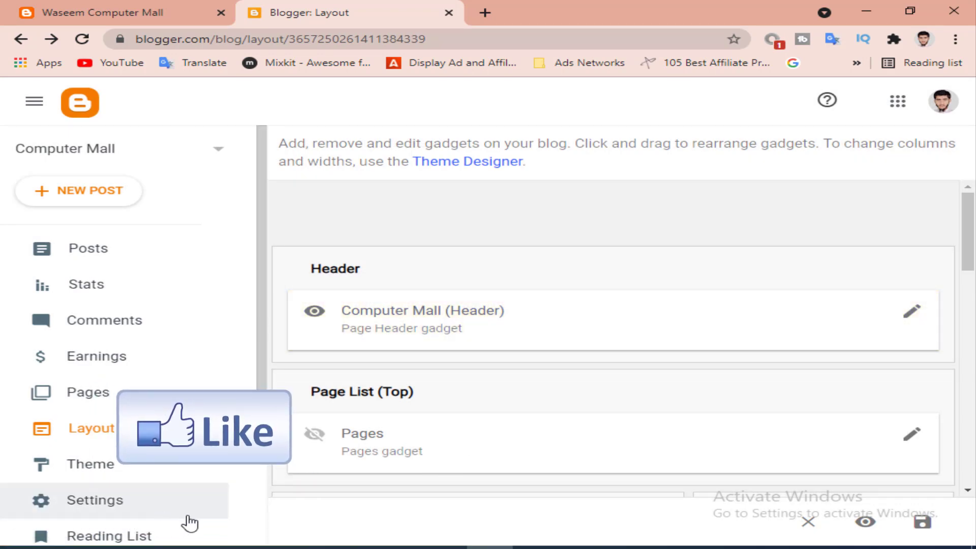
click(922, 522)
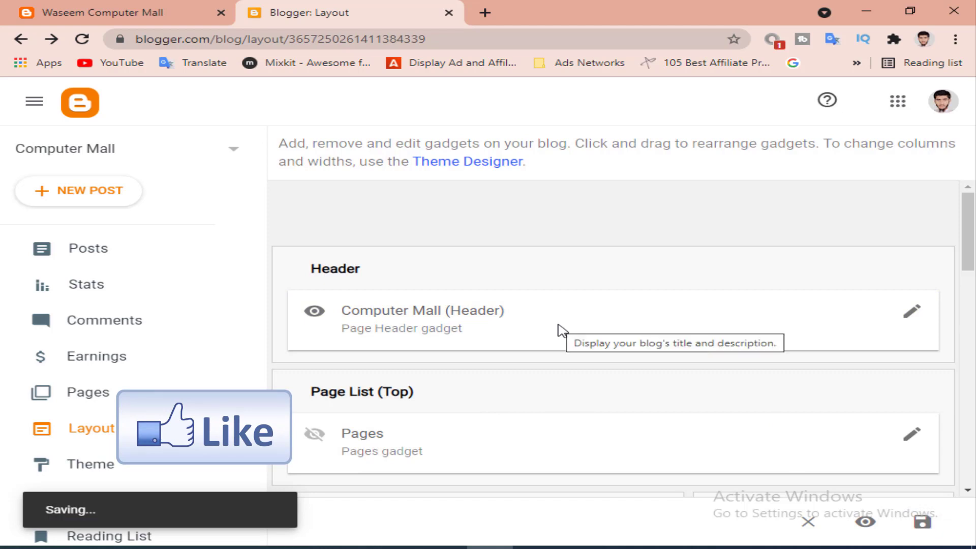
Step: View the live blog in a new tab and check the title in its header
scroll(81, 444, down, 2)
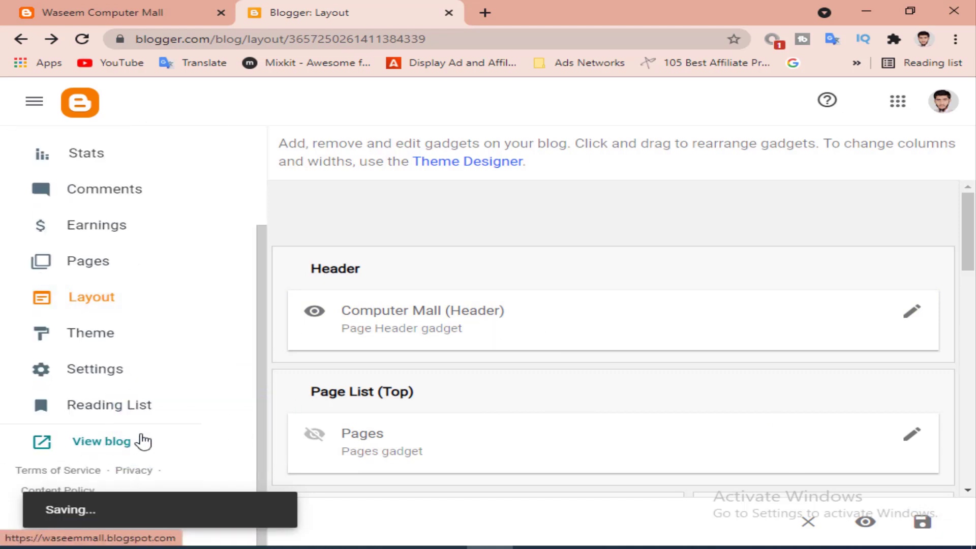
click(102, 447)
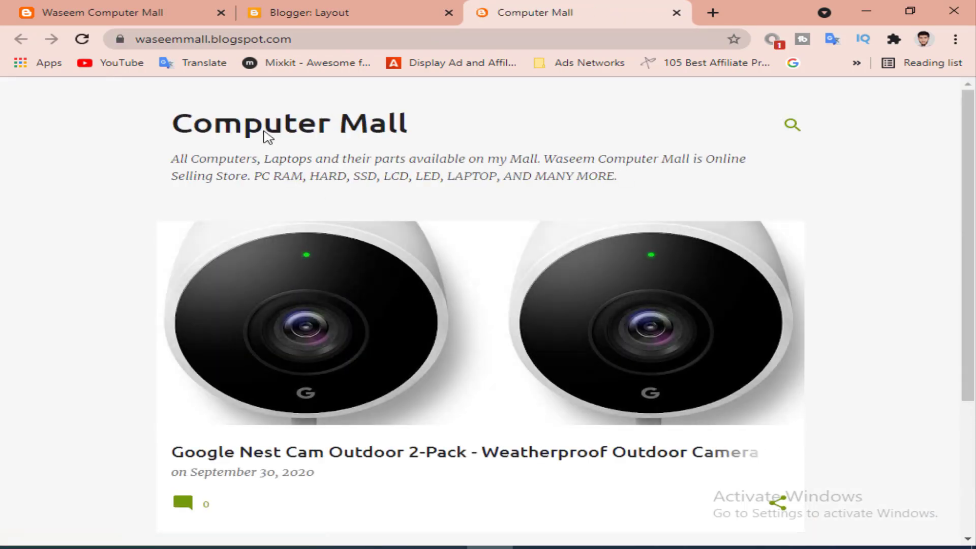
drag(193, 123, 416, 129)
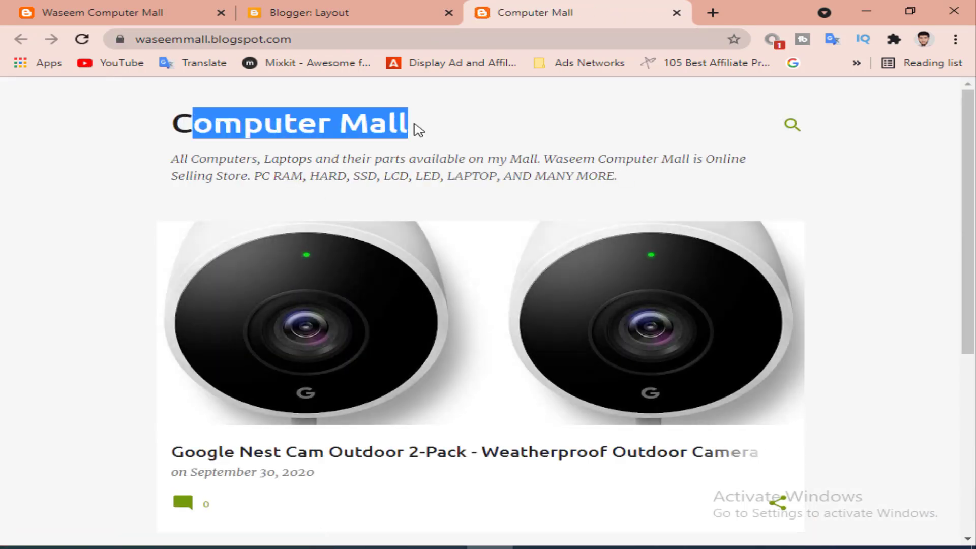
click(365, 115)
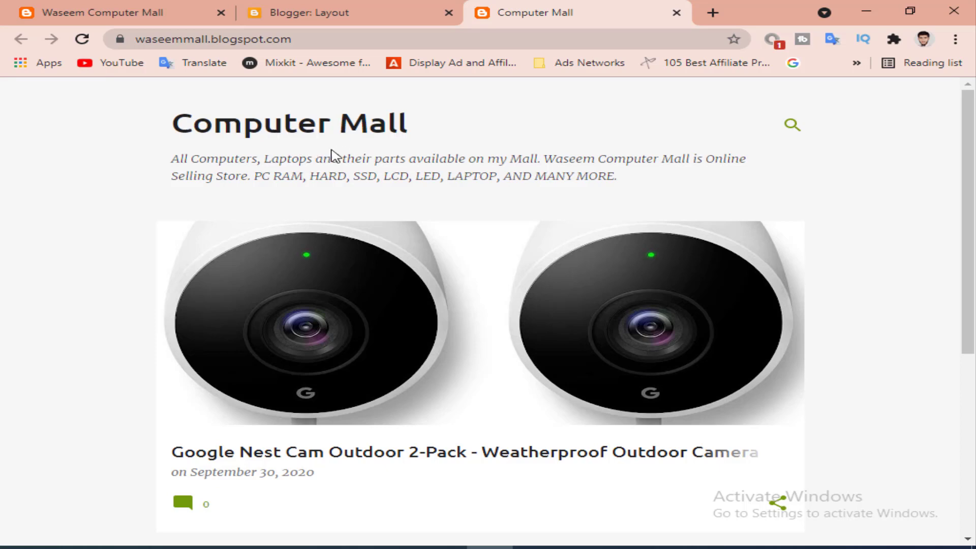
Step: Go back to Blogger and open the blog's settings page to review its options
click(333, 13)
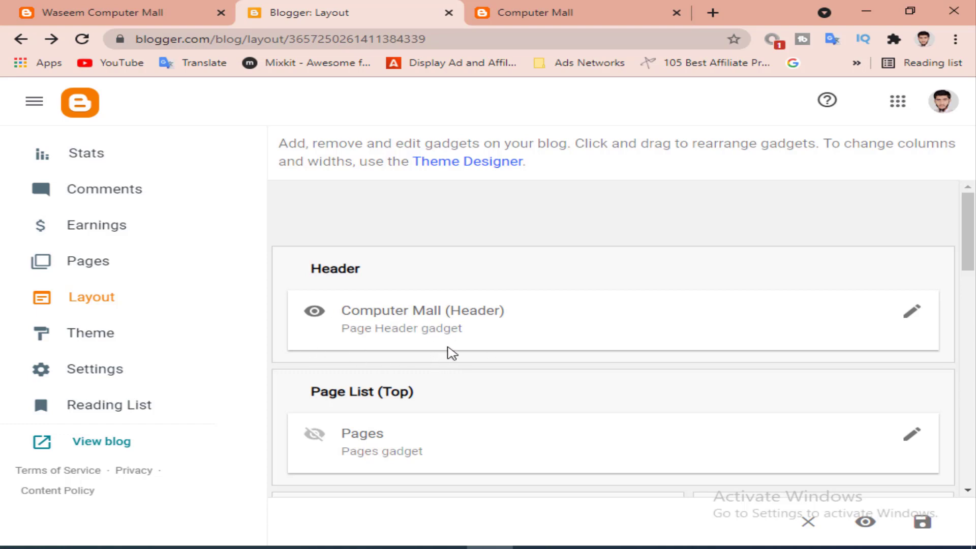
click(84, 377)
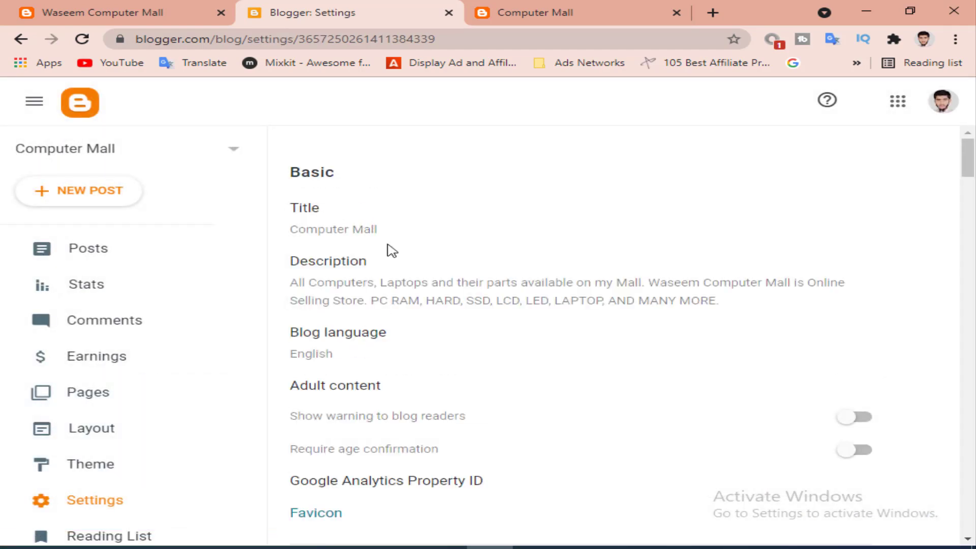
scroll(442, 417, down, 15)
scroll(450, 414, up, 15)
Step: Compare the live blog's header title with the title in the Basic settings
click(516, 15)
drag(184, 124, 431, 124)
click(348, 105)
click(359, 23)
Step: Change the Title in the Basic settings to "Waseem Computer Mall" and save it
click(338, 231)
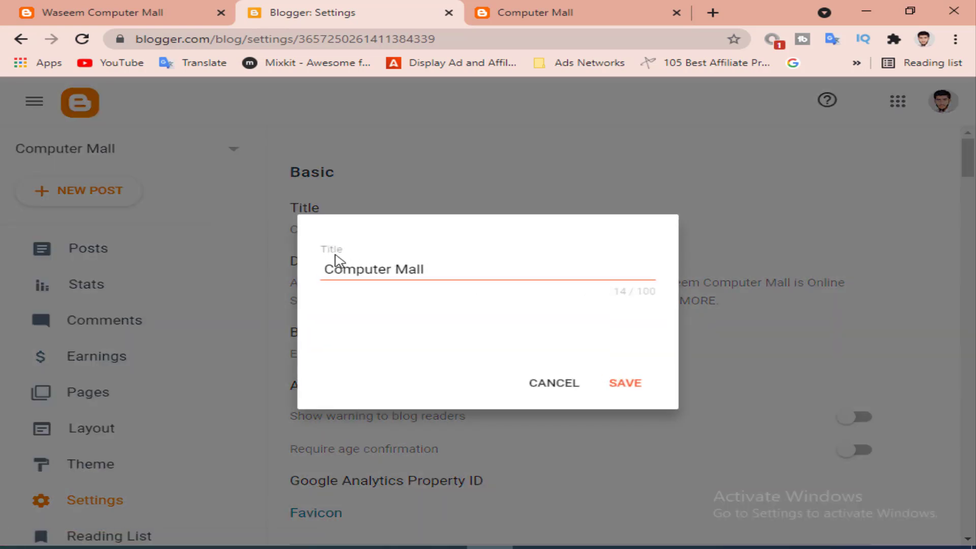
click(449, 270)
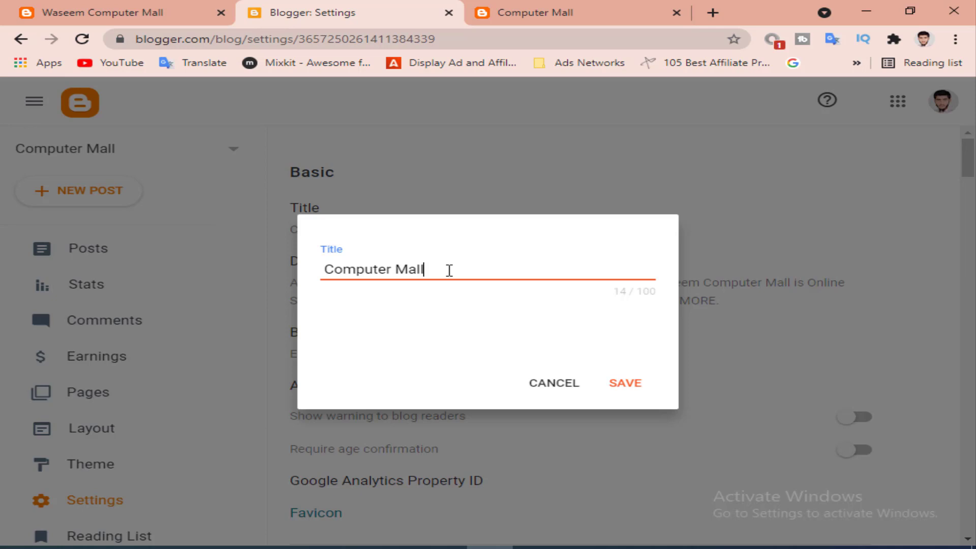
click(326, 270)
text(Waseem)
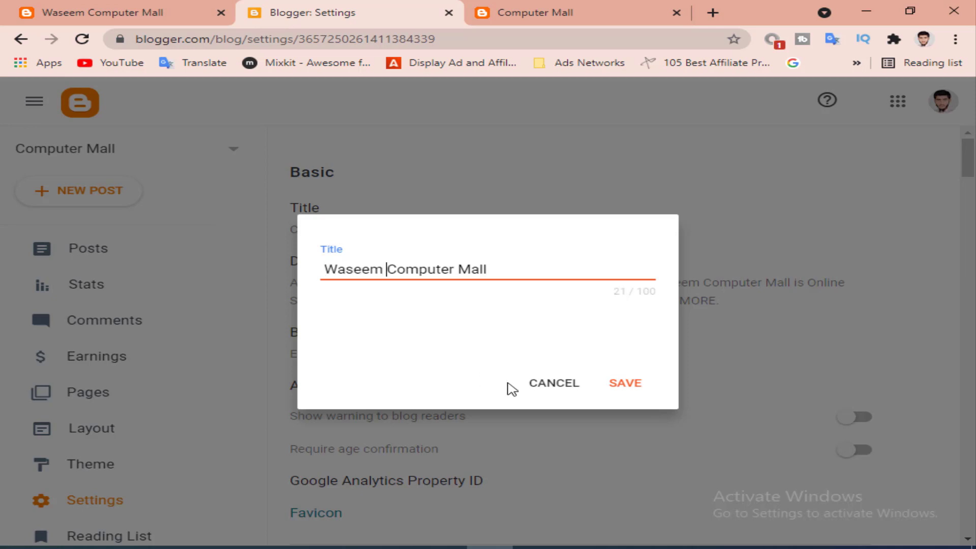
click(625, 387)
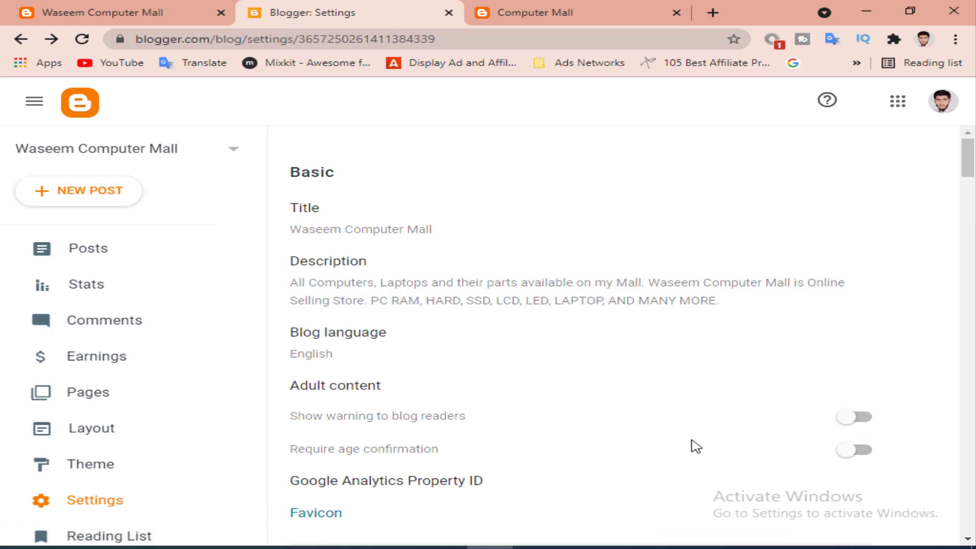
Step: Reload the live blog to check its header title
click(543, 13)
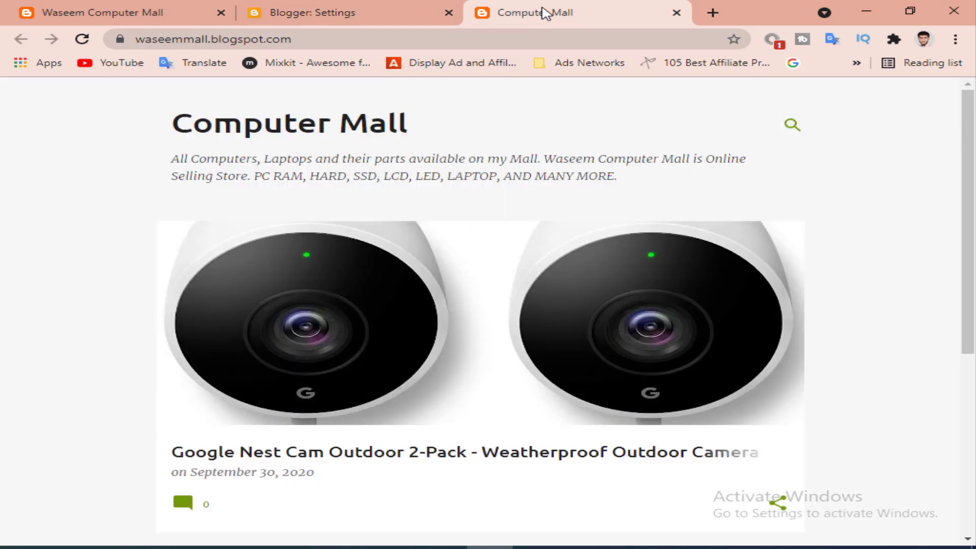
click(82, 39)
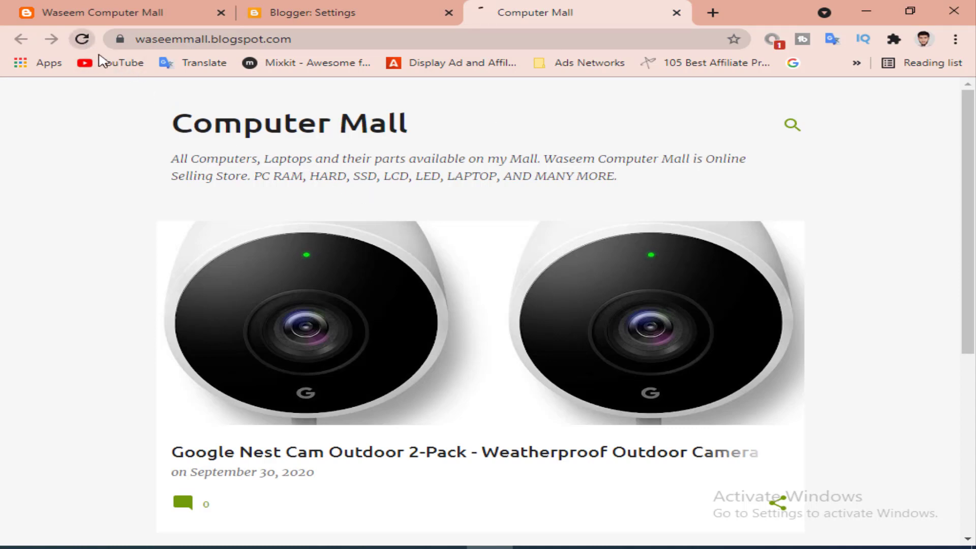
Step: Check the header title on the reloaded live blog
drag(173, 124, 560, 119)
click(521, 132)
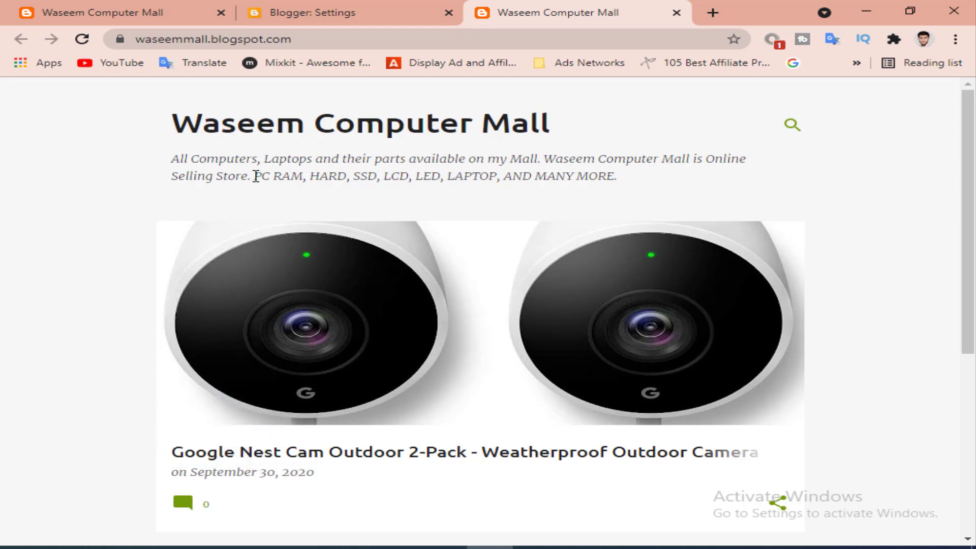
drag(195, 122, 559, 143)
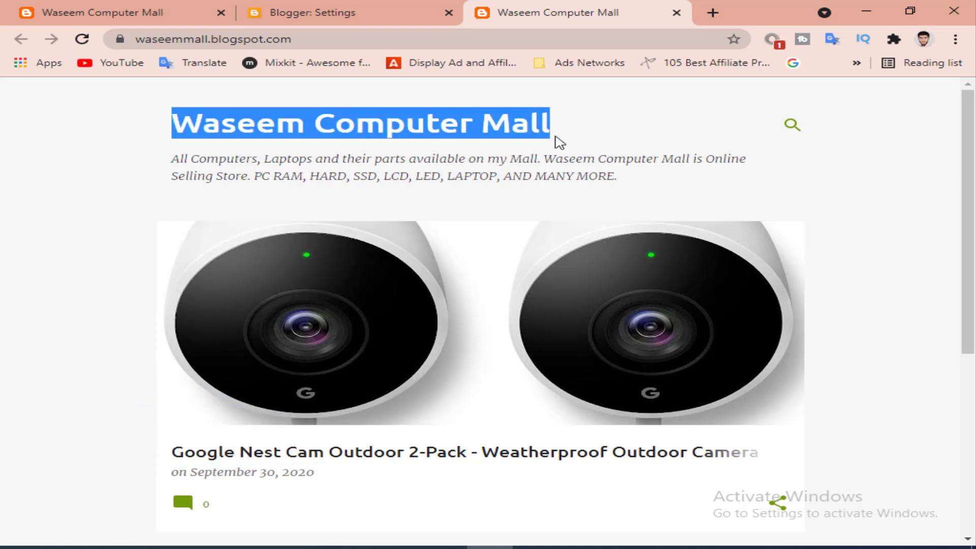
click(367, 129)
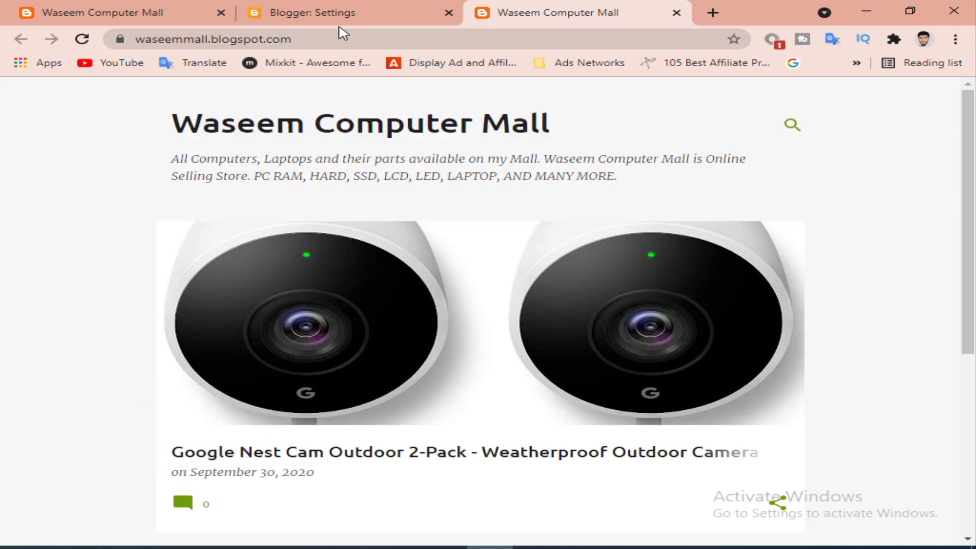
Step: Review the Title in Blogger's Basic settings without changing it, and compare it with the live blog's header
click(343, 13)
click(335, 225)
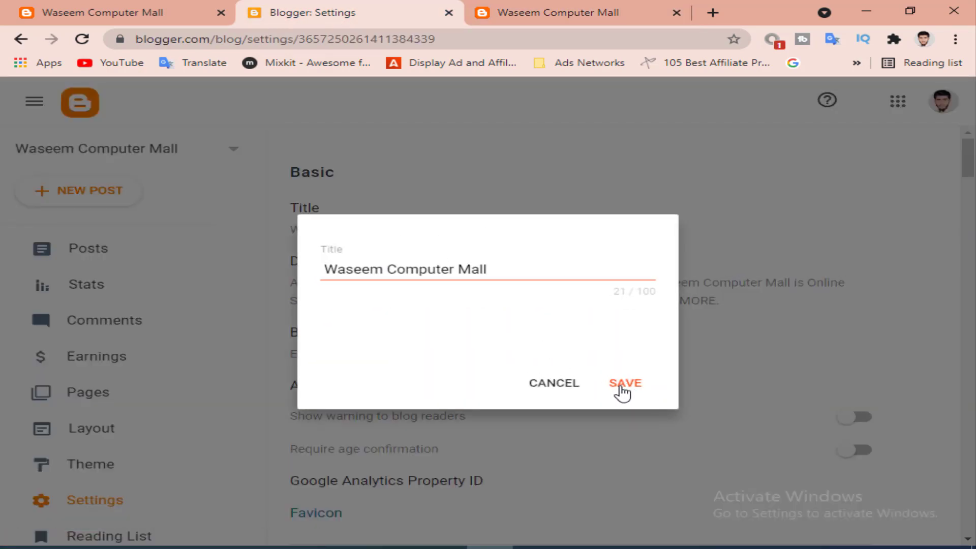
click(558, 384)
click(561, 13)
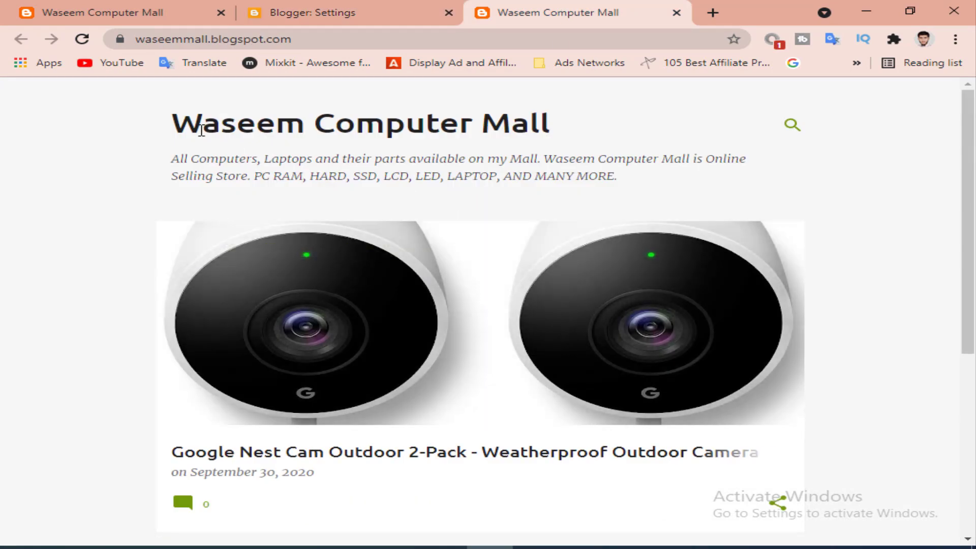
Step: Turn off "Show this widget" for the Header gadget in the blog's layout, then save the gadget and the layout
click(279, 17)
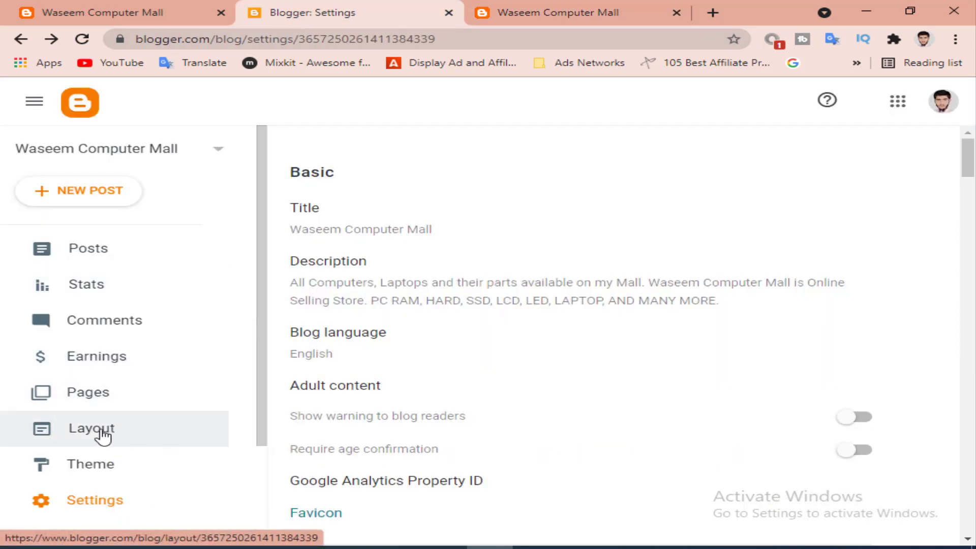
click(120, 436)
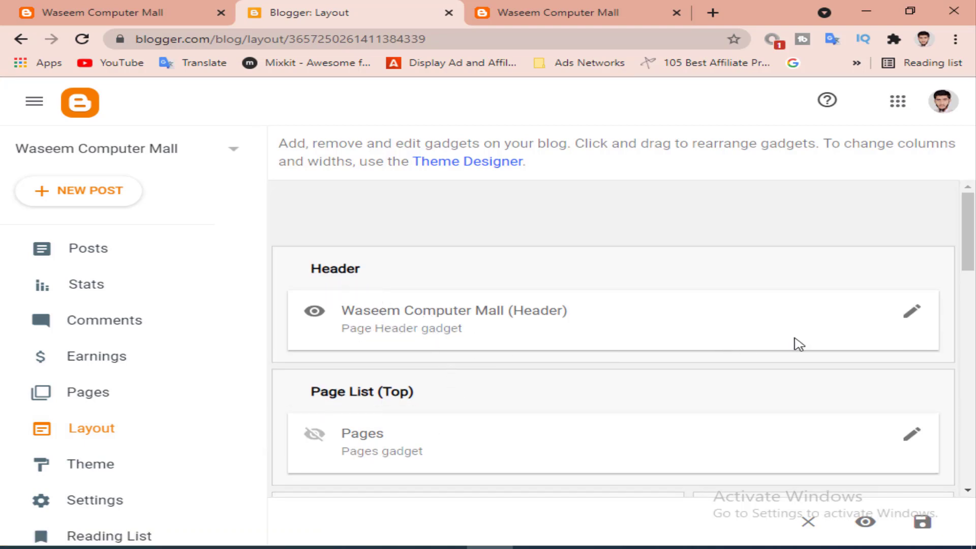
click(911, 322)
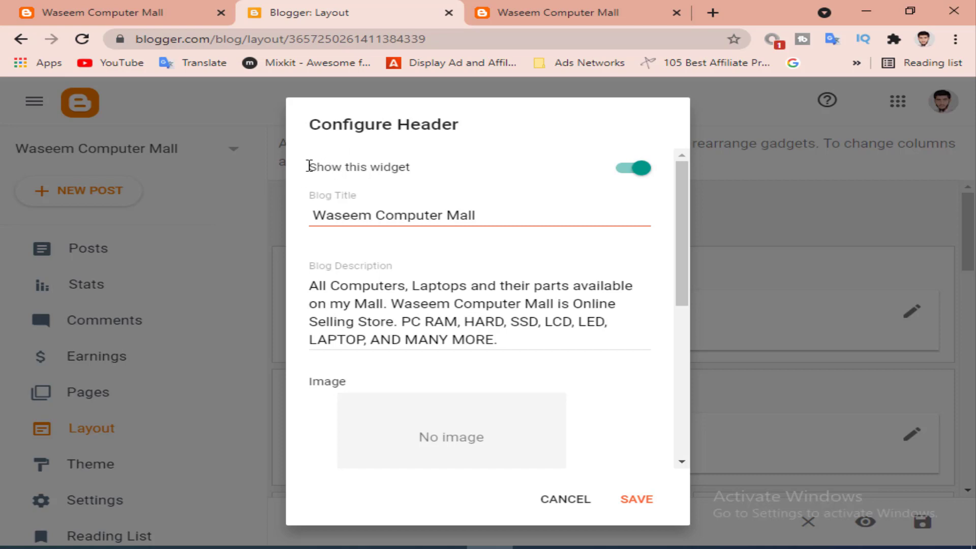
drag(311, 167, 368, 168)
click(638, 174)
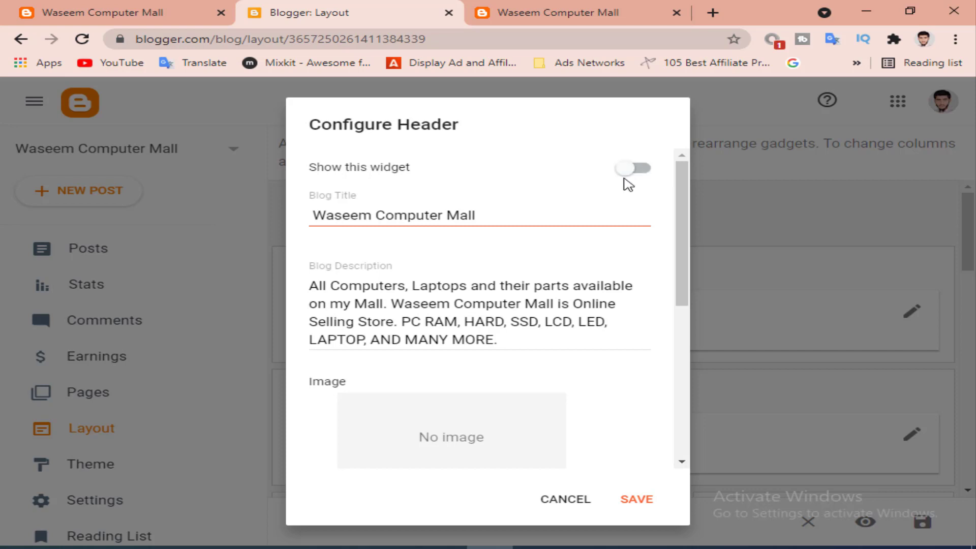
click(640, 500)
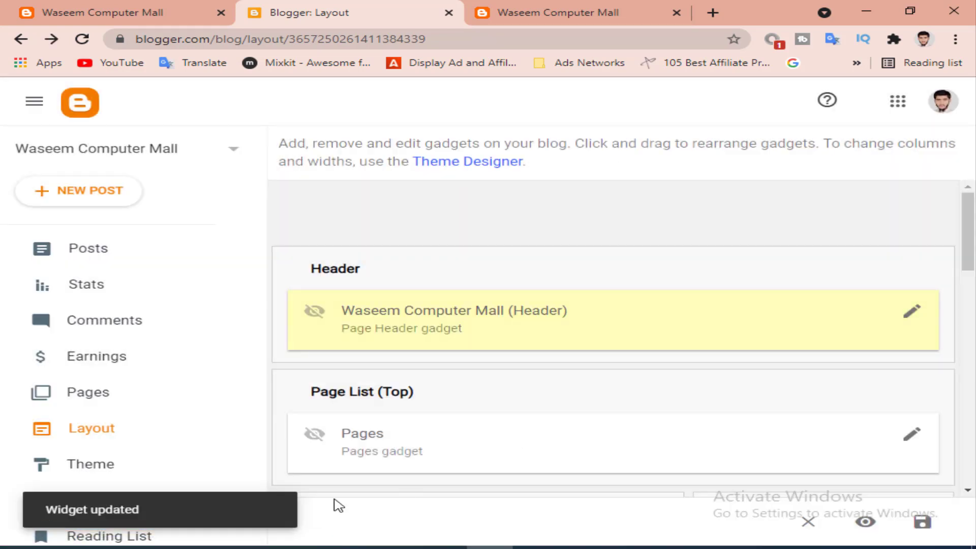
click(922, 522)
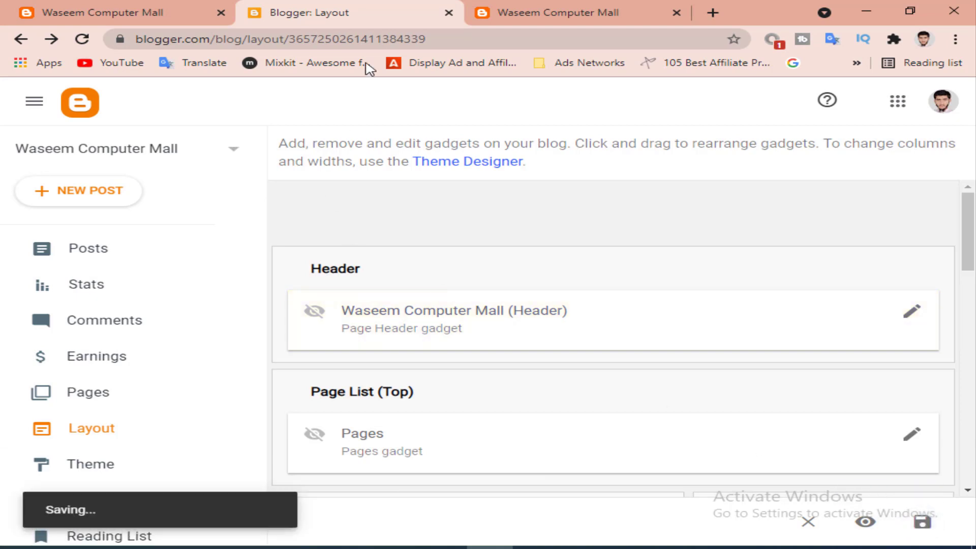
Step: Reload the live blog to check its header area with the Header gadget hidden
click(527, 19)
click(81, 39)
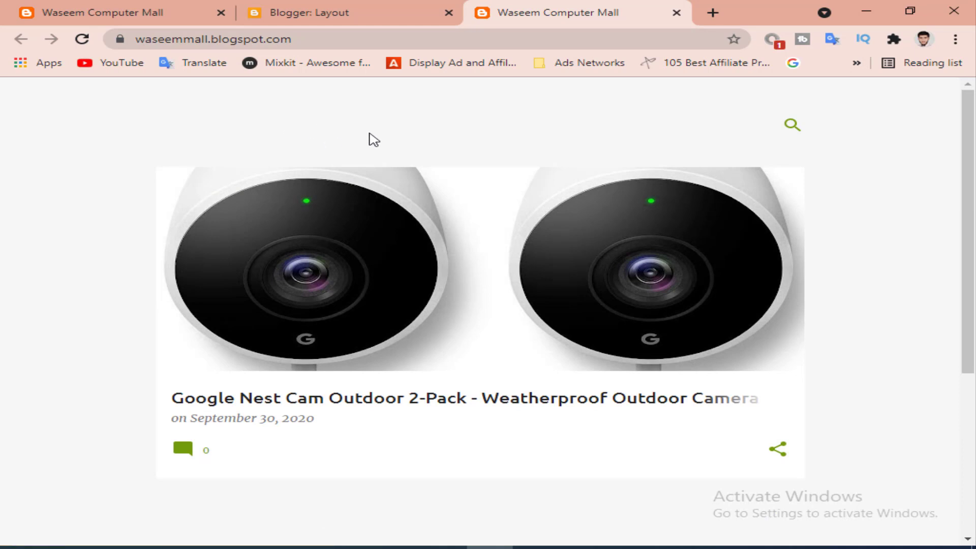
Step: Return to the blog's settings in Blogger and view the Basic Title entry, leaving it without saving
click(326, 14)
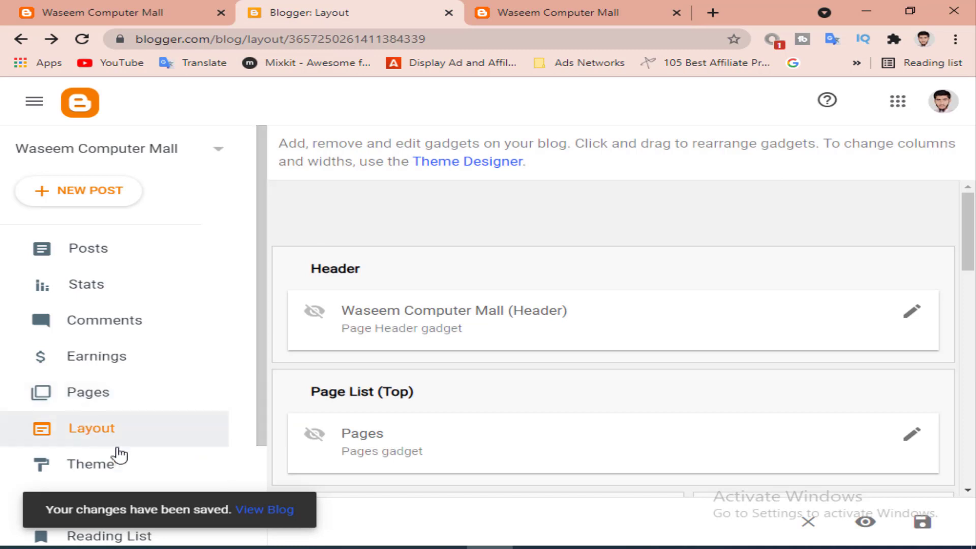
scroll(122, 437, down, 2)
click(142, 378)
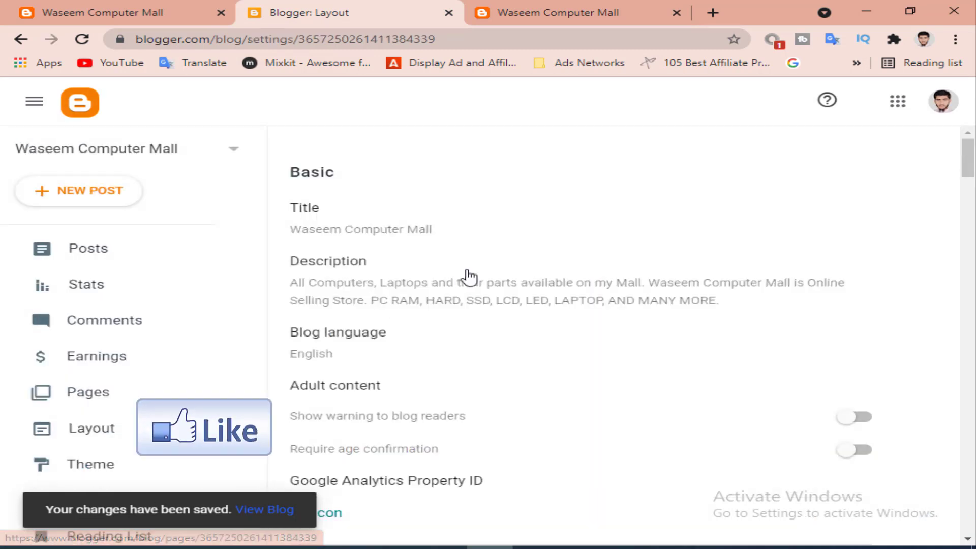
click(405, 226)
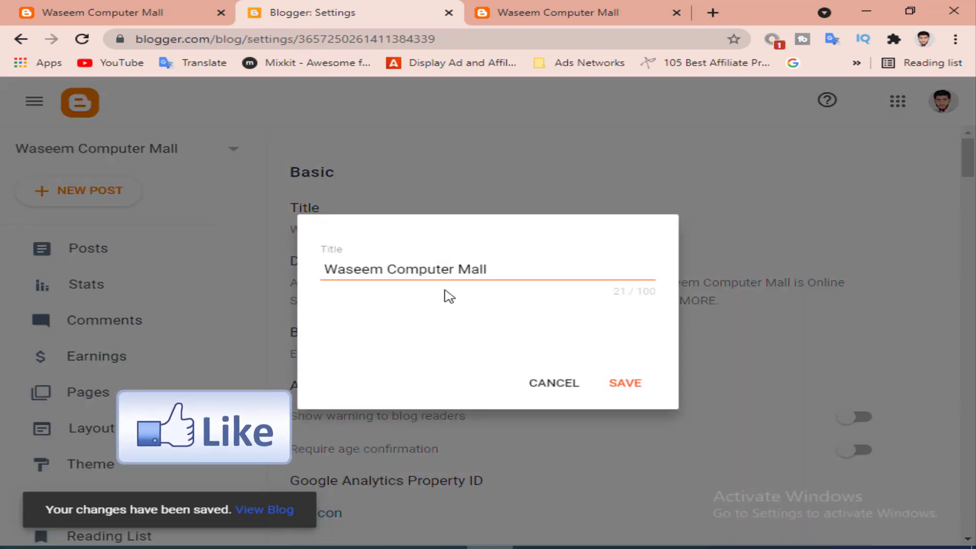
click(517, 384)
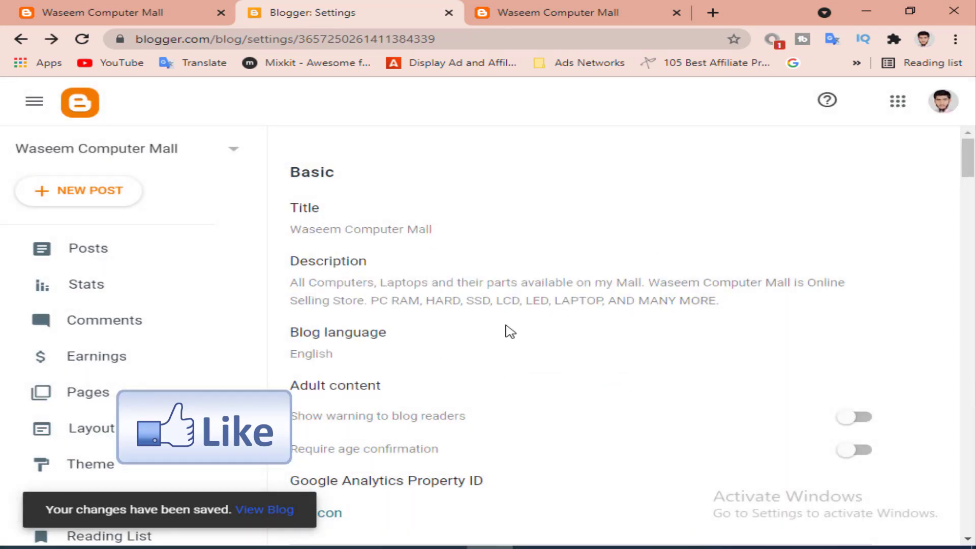
Step: Turn "Show this widget" back on for the layout's Header gadget and save both the gadget and the layout
click(105, 429)
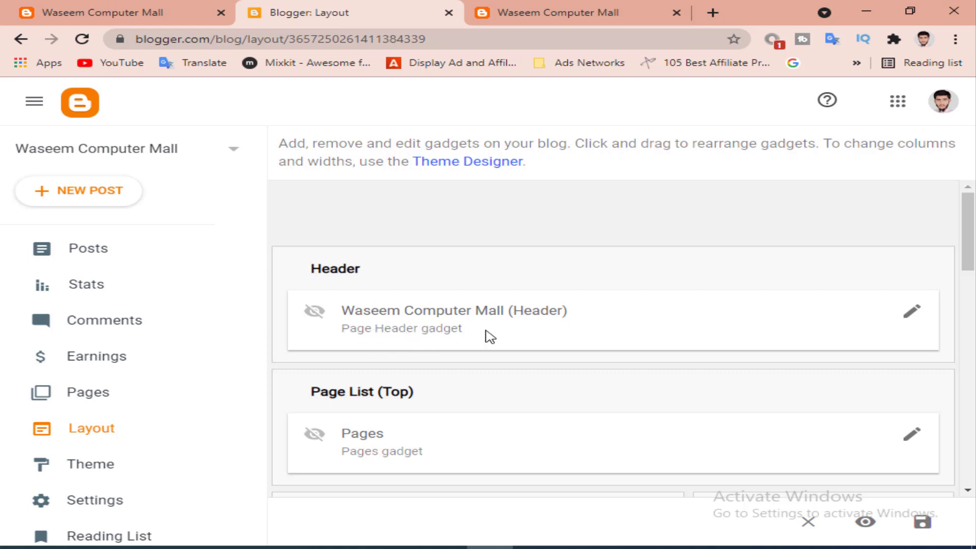
click(913, 322)
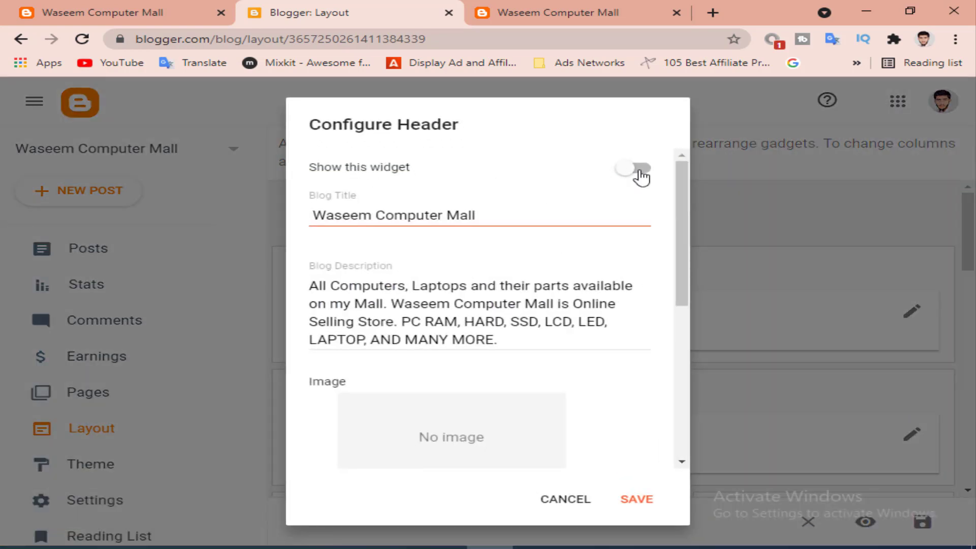
click(633, 169)
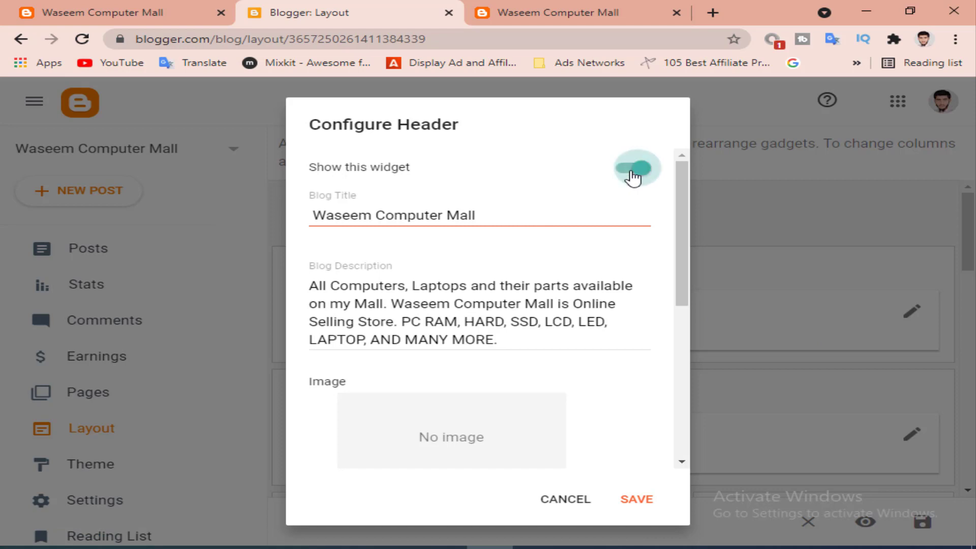
click(638, 503)
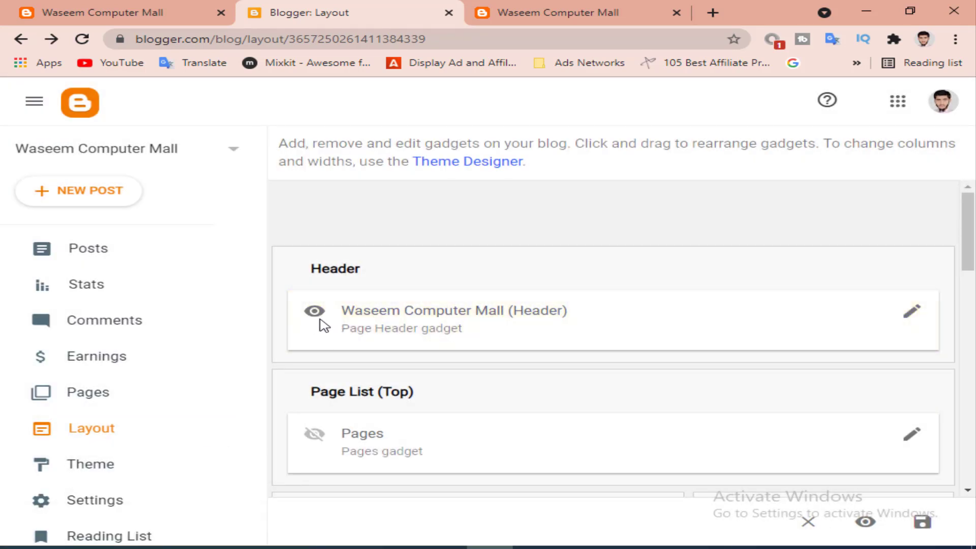
click(922, 523)
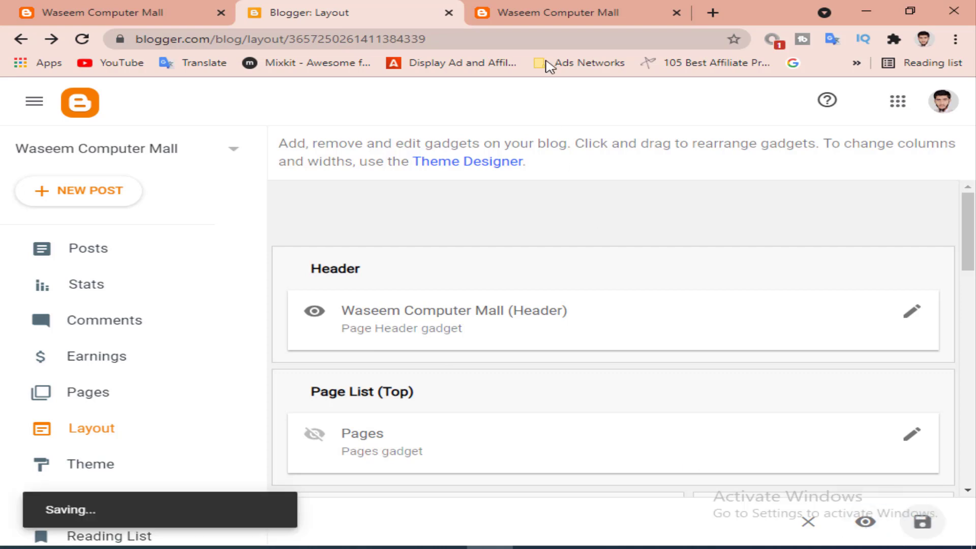
Step: Reload the live blog and check the title and description in its header
click(557, 9)
click(82, 38)
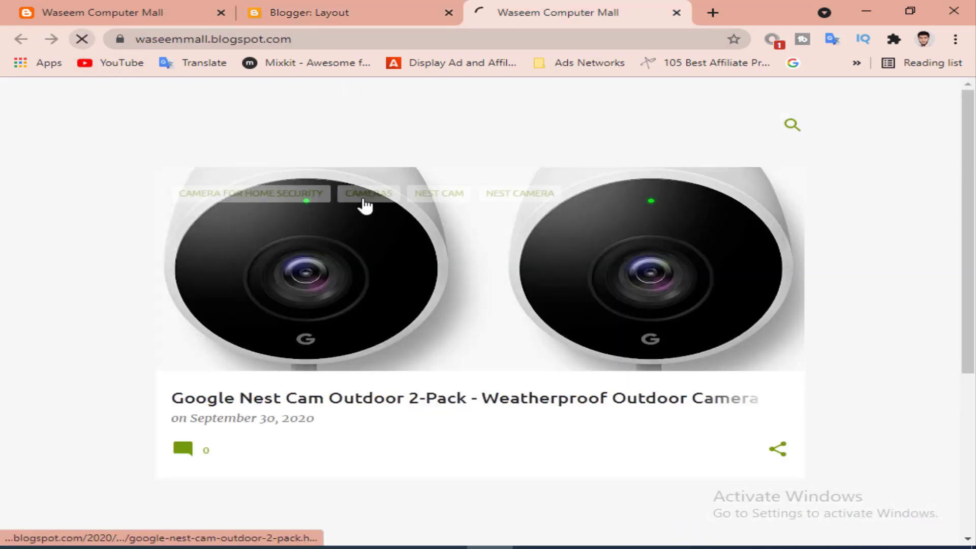
drag(252, 124, 605, 124)
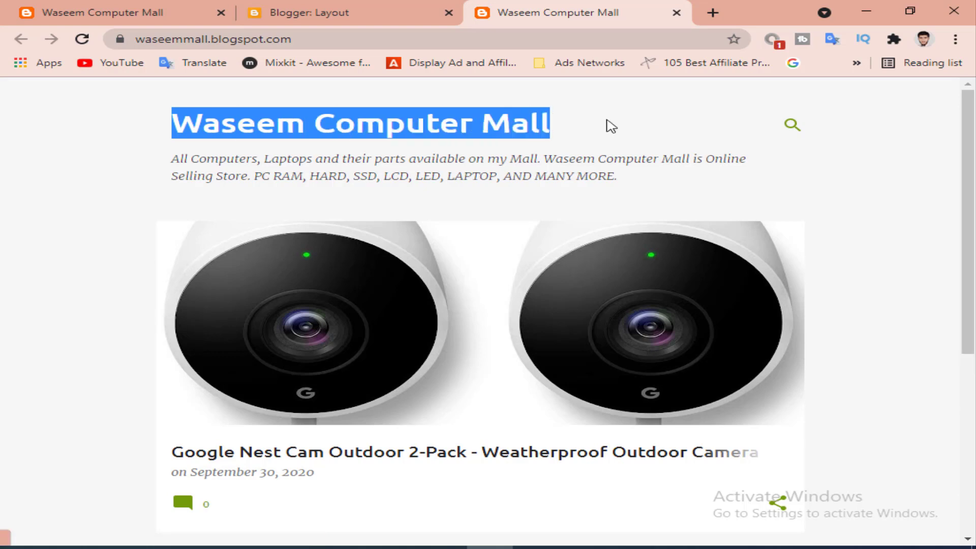
drag(173, 159, 671, 189)
click(356, 122)
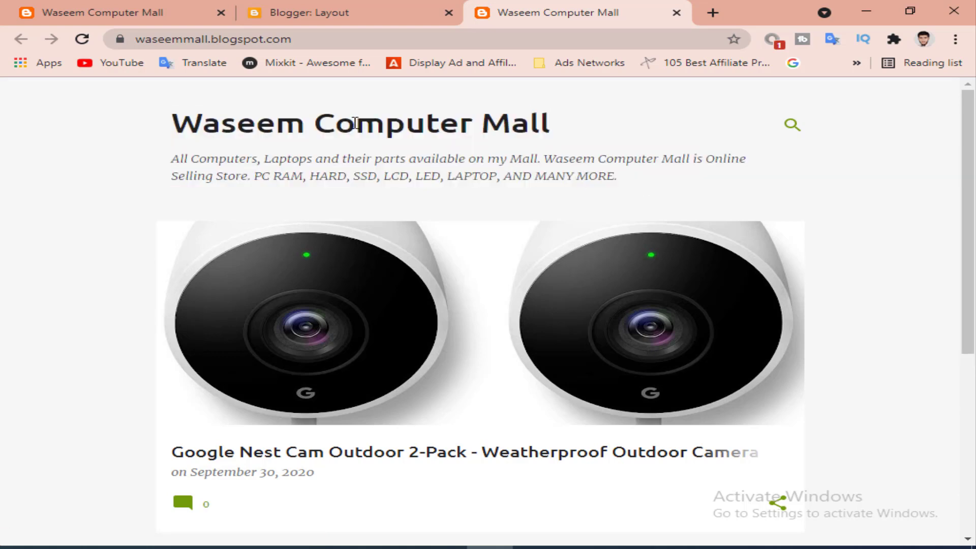